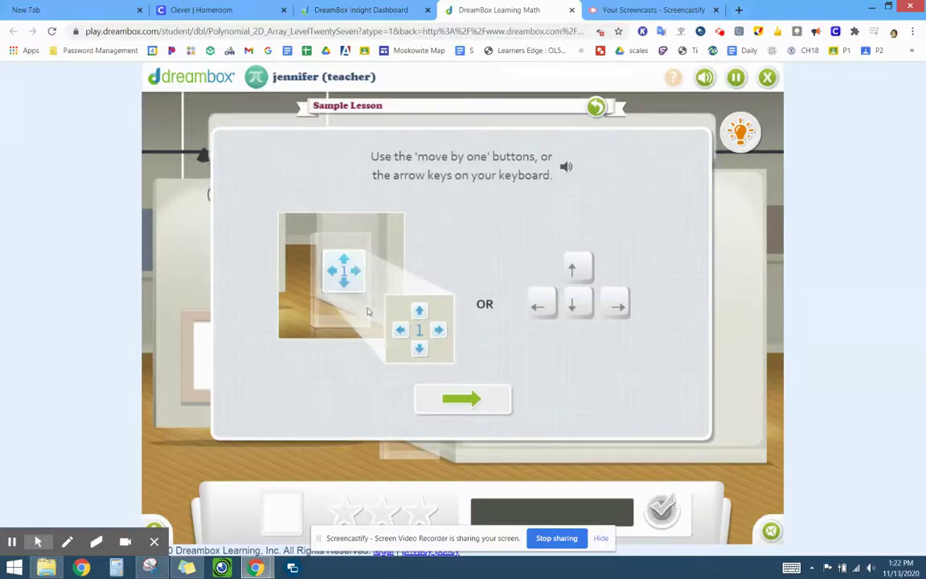
Step: Dismiss the instructions and underline the factors n + 0.6 and n + 0 with the pen
click(462, 400)
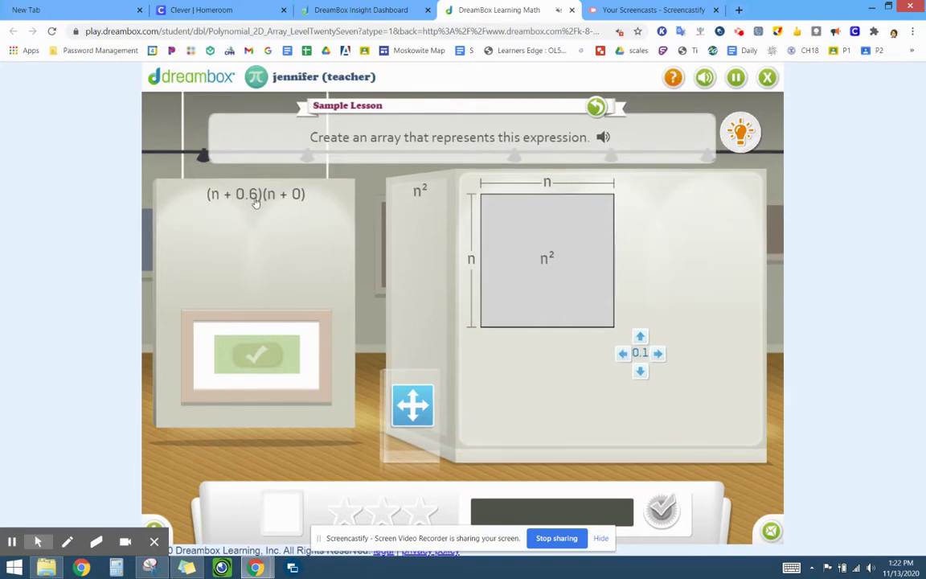
click(67, 541)
drag(212, 185, 262, 184)
click(66, 541)
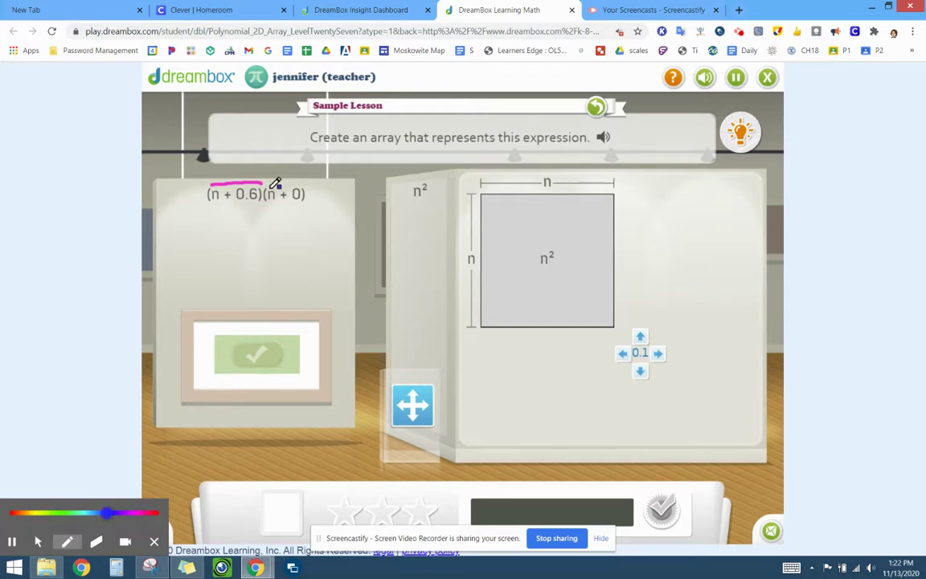
drag(270, 186, 294, 185)
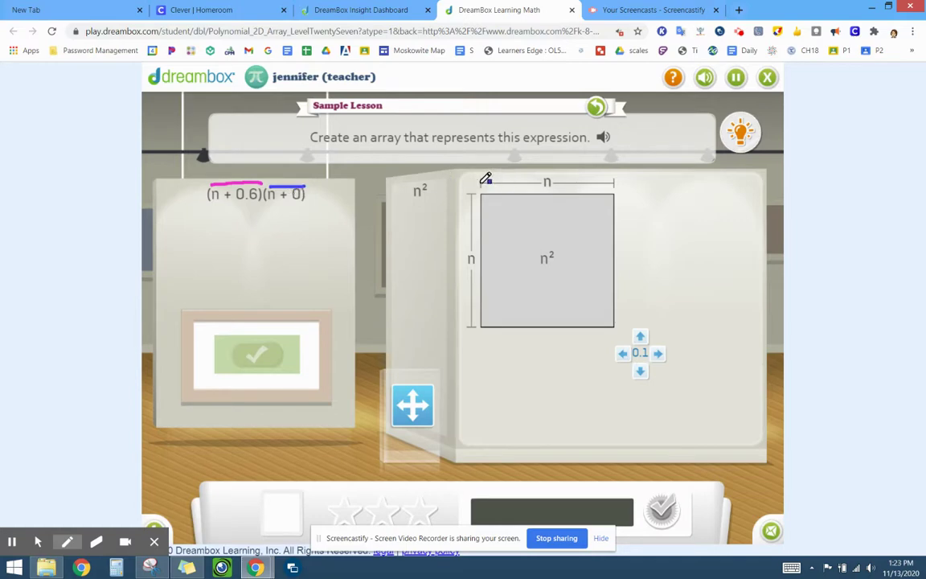
Step: Mark the array's top edge, write n+0 above it, and mark the left edge in magenta
drag(485, 181, 619, 182)
drag(567, 174, 597, 168)
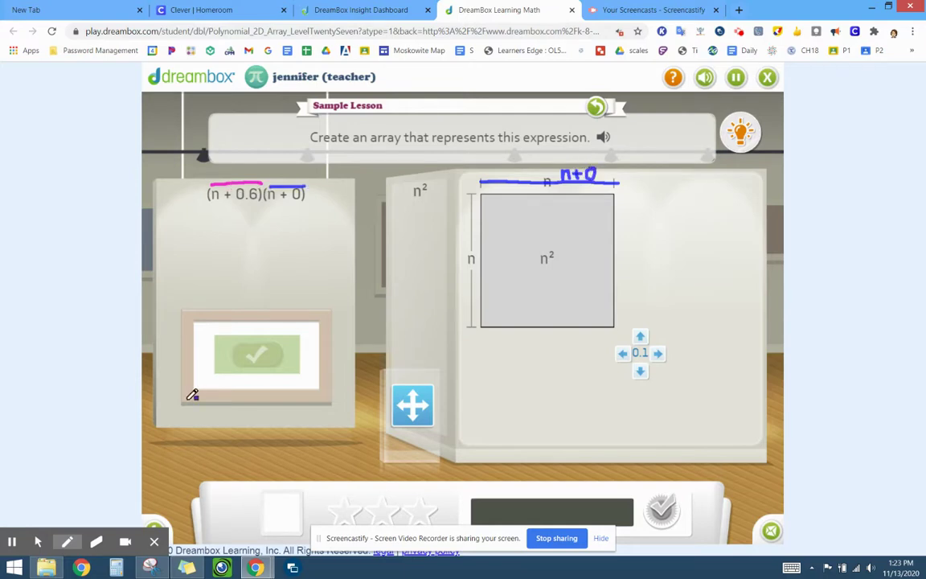
mouse_move(74, 551)
drag(472, 195, 472, 321)
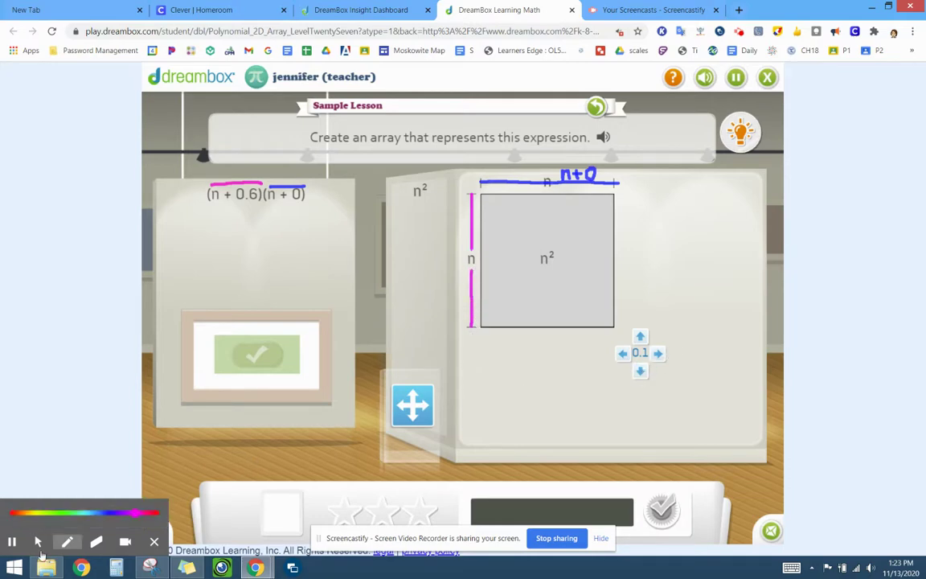
Step: Add a 0.6 row below the n² square by stepping it up from 0.1
click(38, 542)
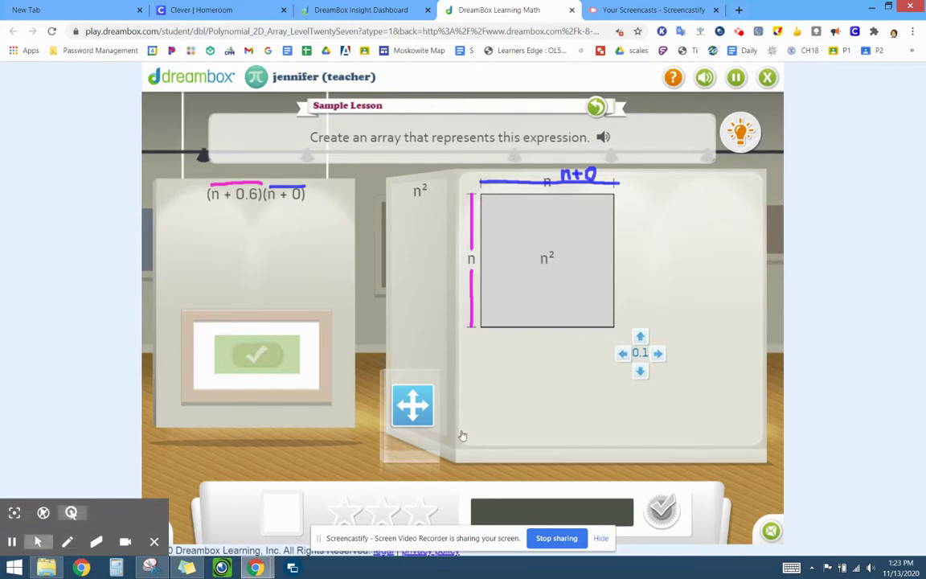
click(641, 371)
click(641, 382)
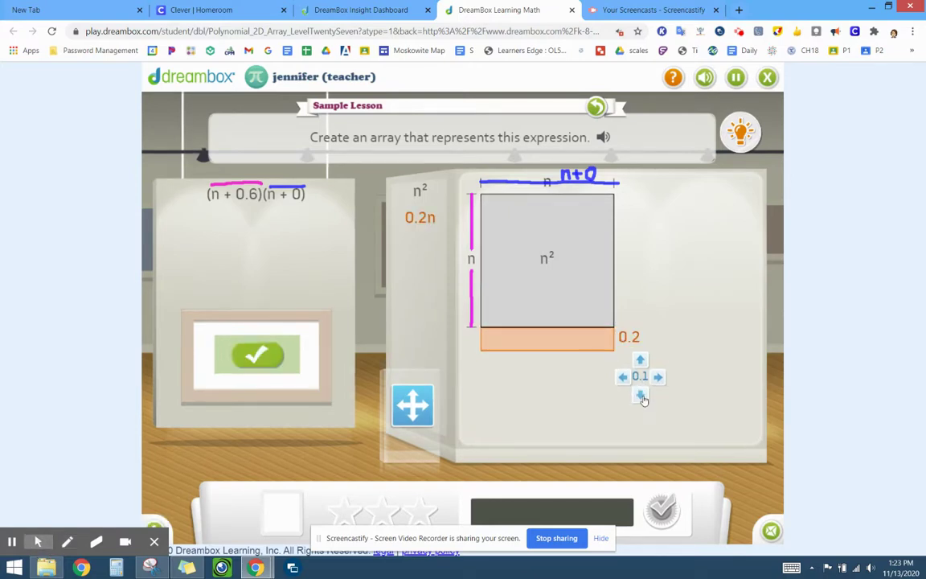
click(641, 396)
click(642, 407)
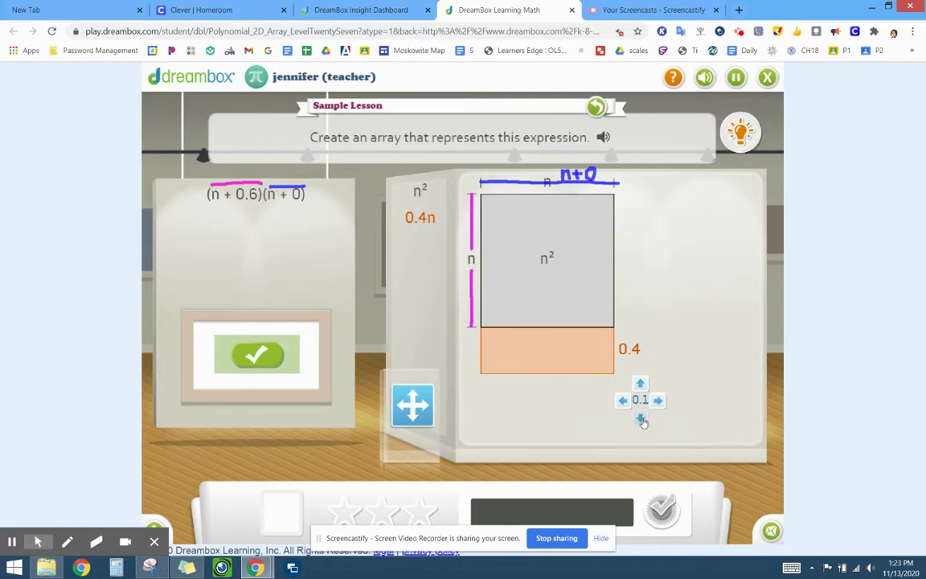
click(642, 419)
click(642, 431)
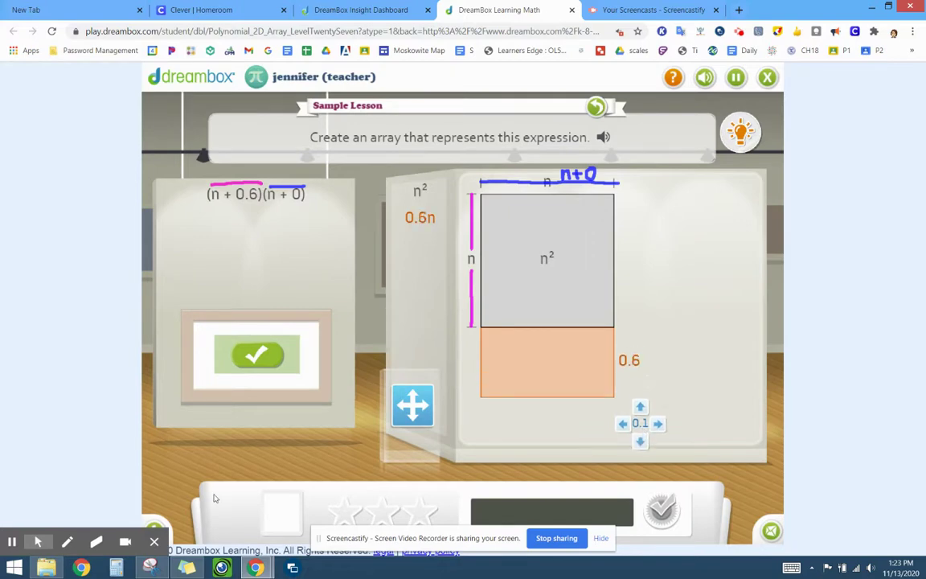
Step: Underline the 0.6, extend the left-edge mark past the new row, and write n+0.6 beside it
click(66, 541)
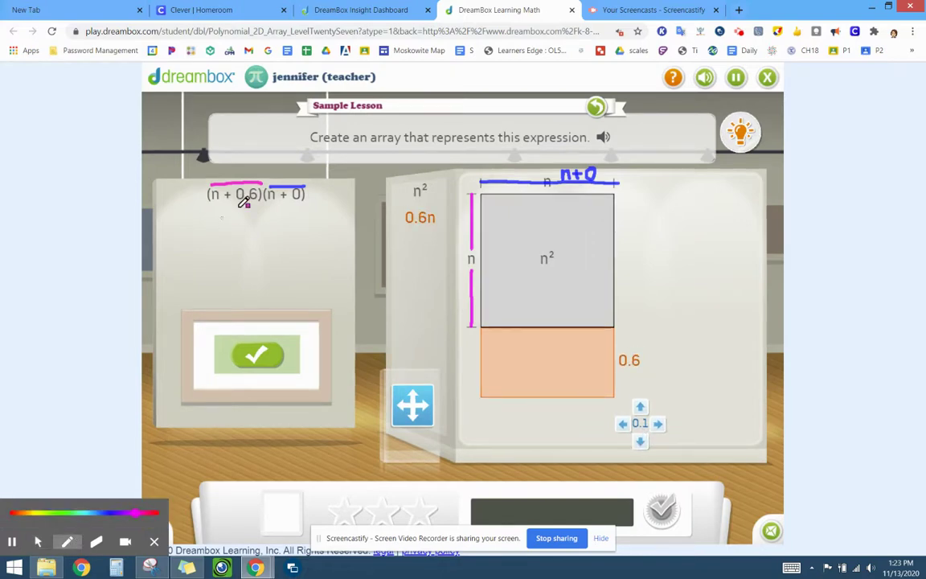
drag(240, 197, 249, 198)
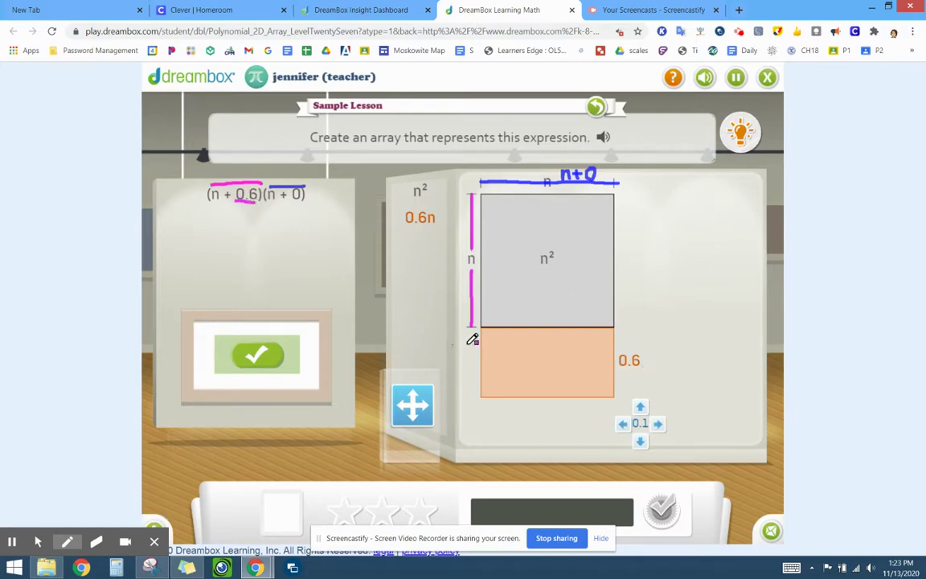
drag(473, 325, 475, 396)
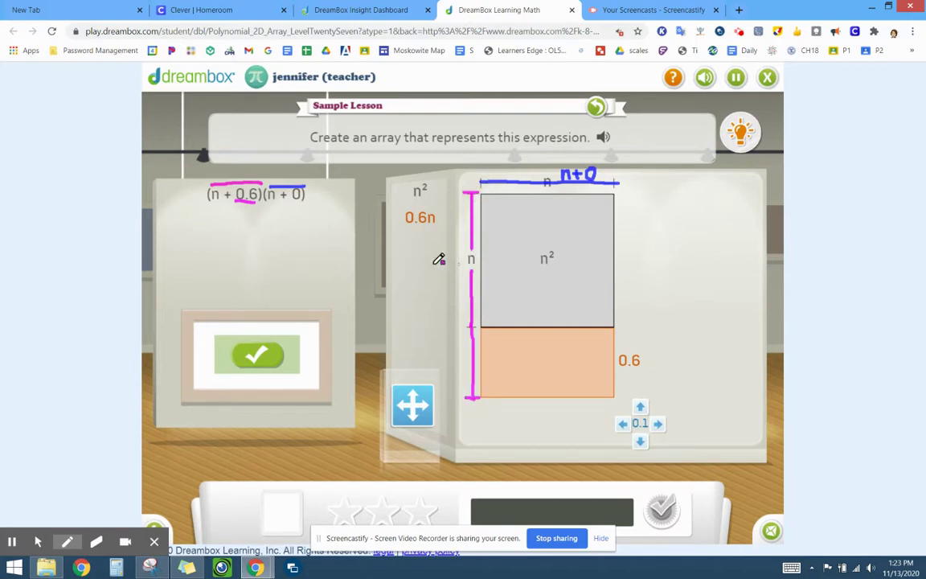
mouse_move(436, 263)
mouse_down()
mouse_move(449, 283)
mouse_move(460, 274)
mouse_up()
mouse_move(453, 267)
mouse_down()
mouse_move(453, 282)
mouse_move(487, 278)
mouse_up()
click(483, 276)
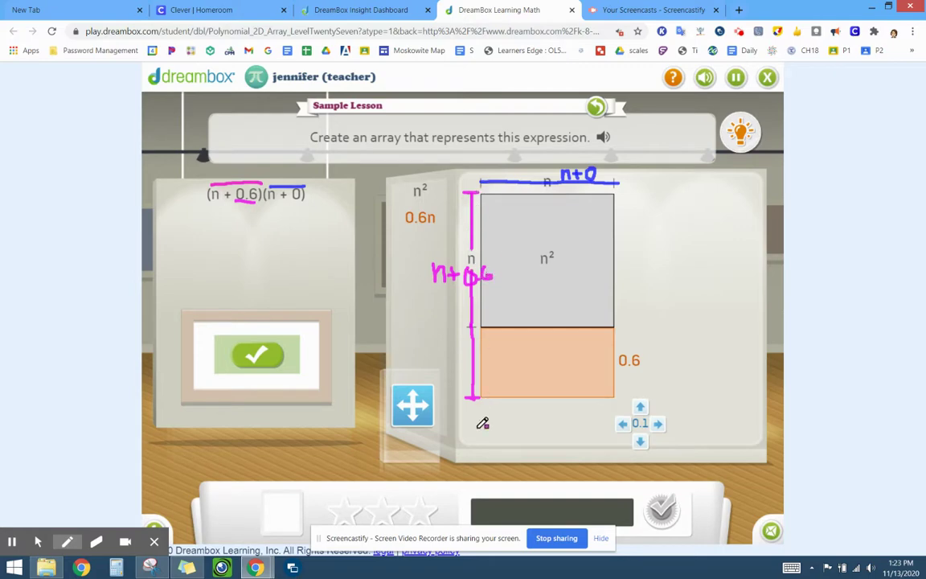
click(38, 542)
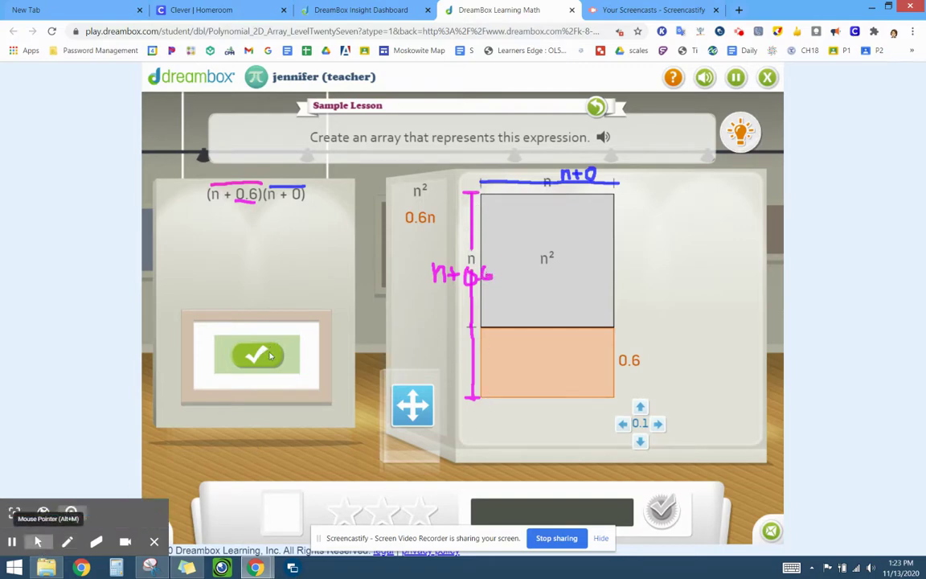
Step: Submit the array for checking, then erase the pink edge marks and labels
click(262, 359)
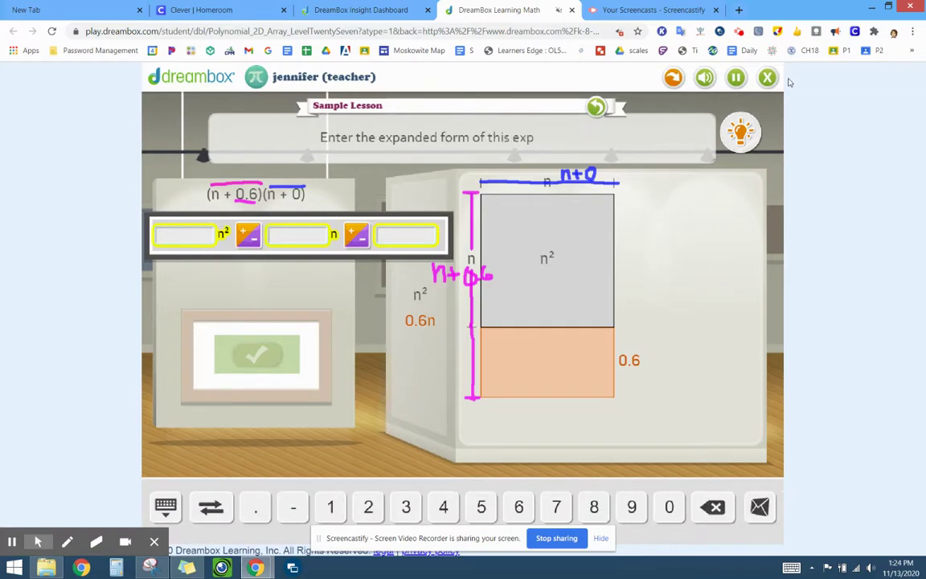
click(96, 544)
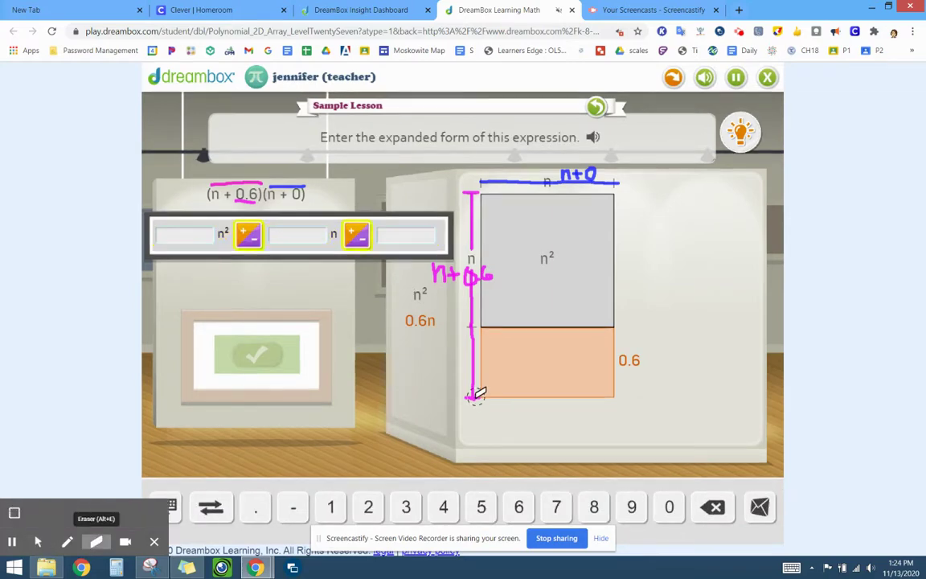
mouse_move(471, 393)
mouse_down()
mouse_move(471, 264)
mouse_move(481, 277)
mouse_move(435, 269)
mouse_up()
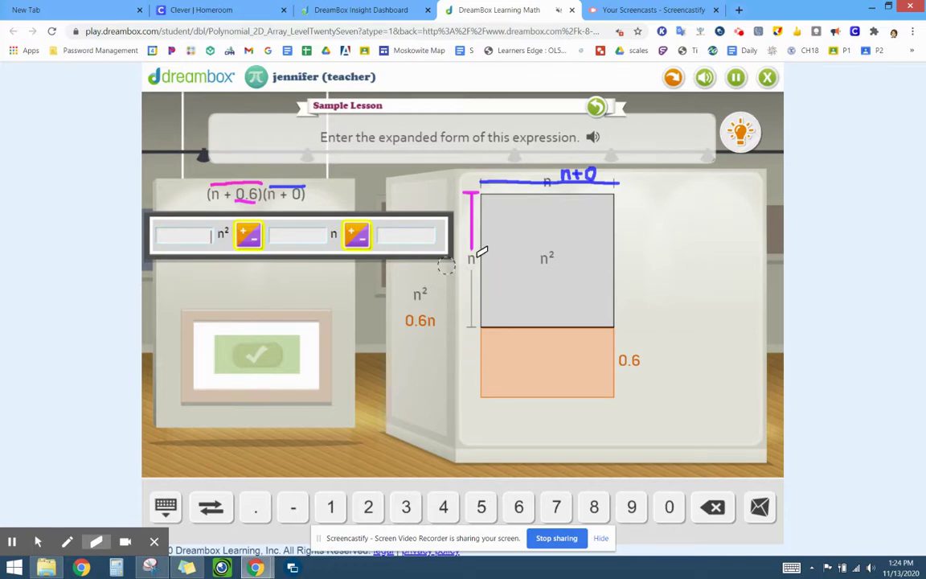
mouse_move(430, 221)
mouse_down()
mouse_move(473, 191)
mouse_move(531, 173)
mouse_move(610, 170)
mouse_up()
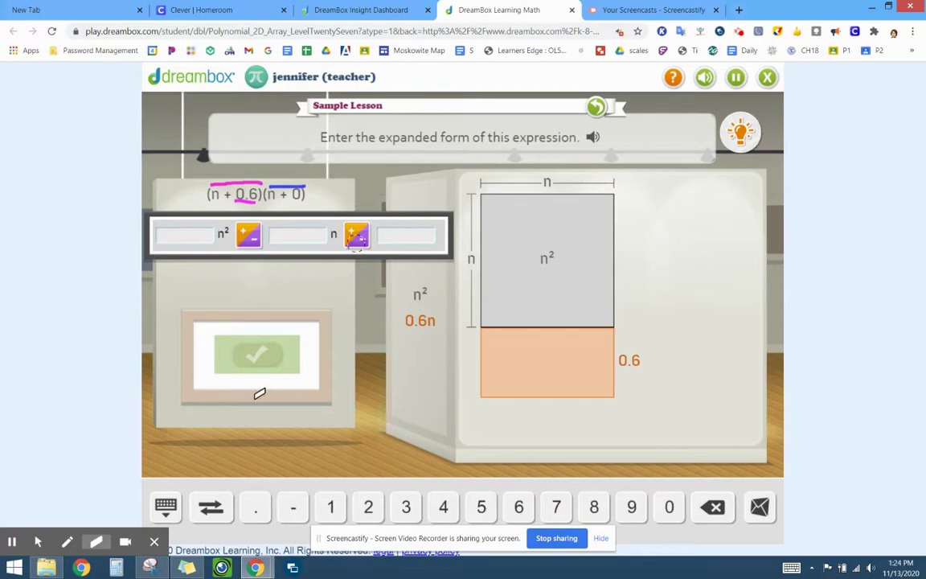
click(67, 542)
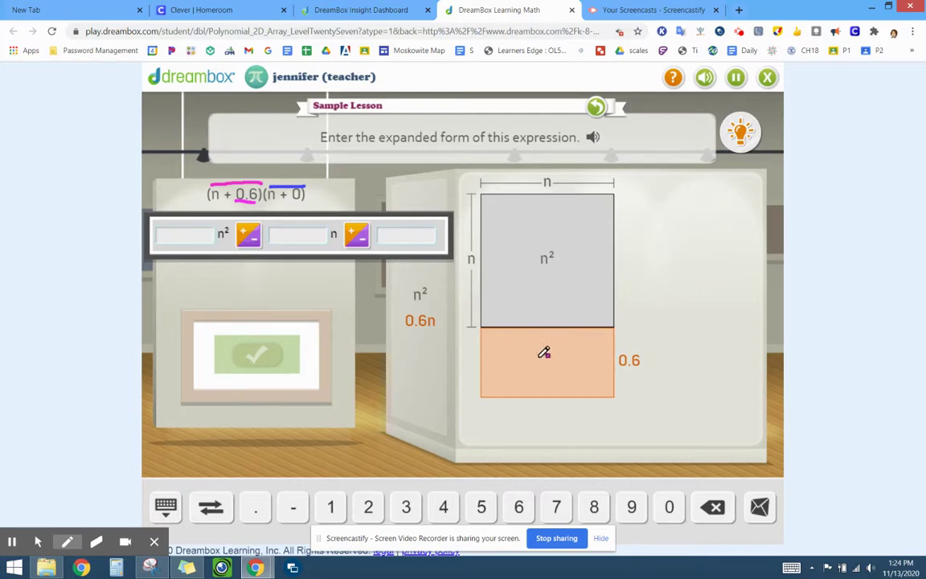
Step: Write 0.6n in the orange row, underline the 0.6 strip, circle the top n, and mark 1 beside n²
mouse_move(545, 352)
mouse_down()
mouse_move(555, 362)
mouse_move(564, 352)
mouse_move(563, 359)
mouse_up()
click(554, 360)
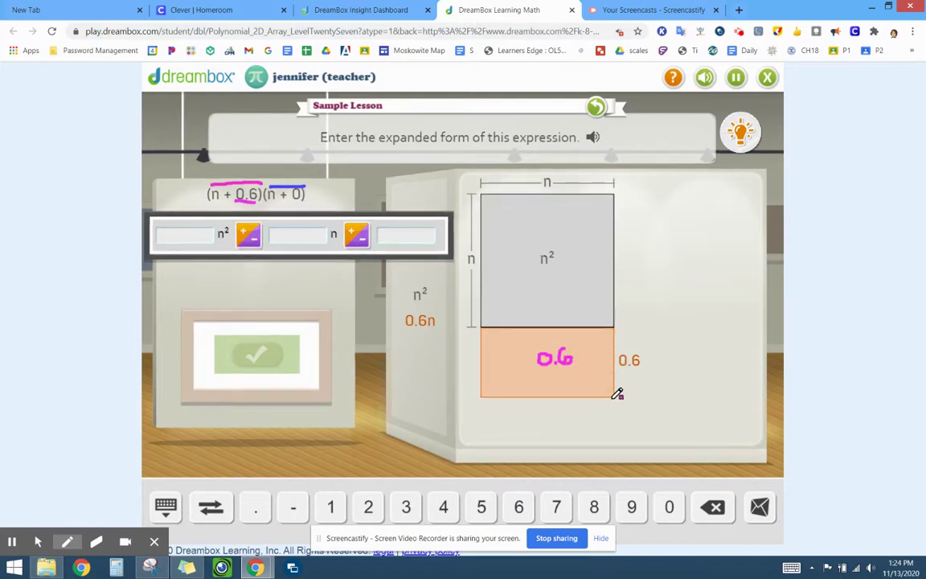
drag(616, 394, 481, 396)
mouse_move(552, 177)
mouse_down()
mouse_move(539, 188)
mouse_move(558, 169)
mouse_up()
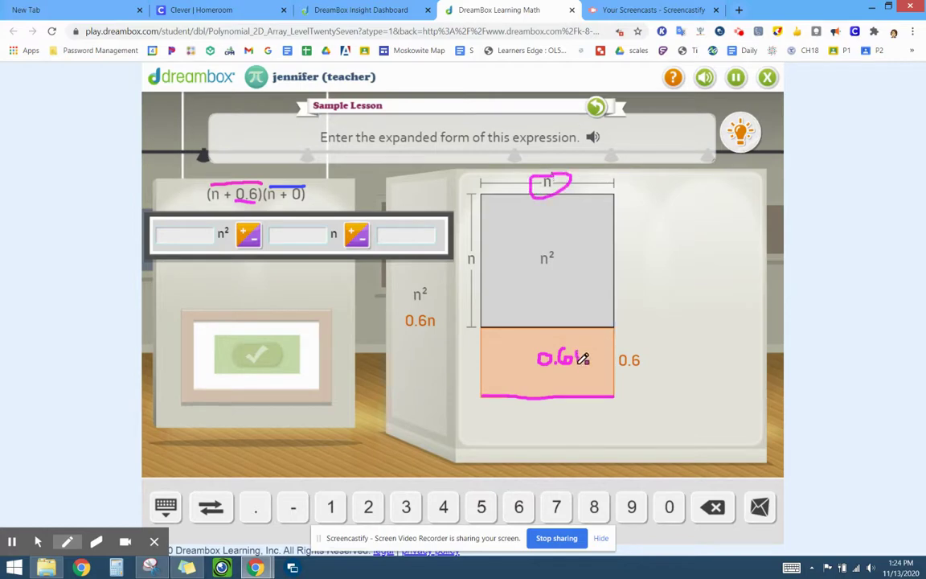
drag(583, 359, 584, 350)
click(536, 246)
drag(471, 422, 478, 415)
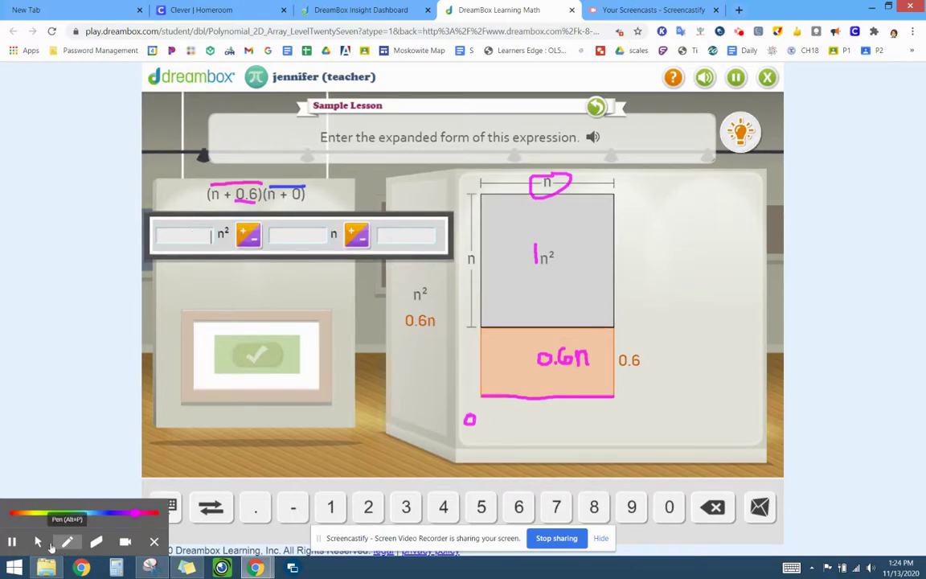
Step: Enter the expanded form 1n² + 0.6n + 0 and submit it
click(38, 542)
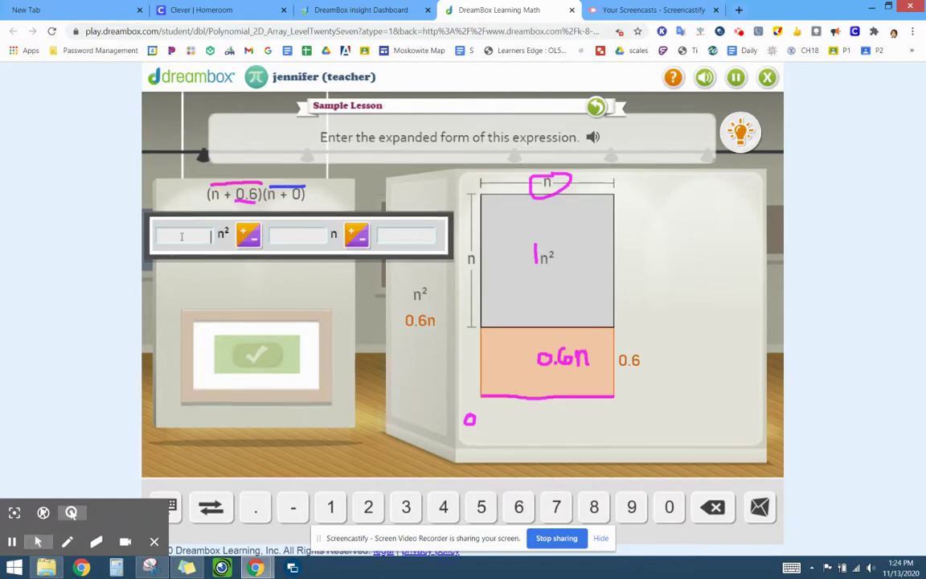
text(1)
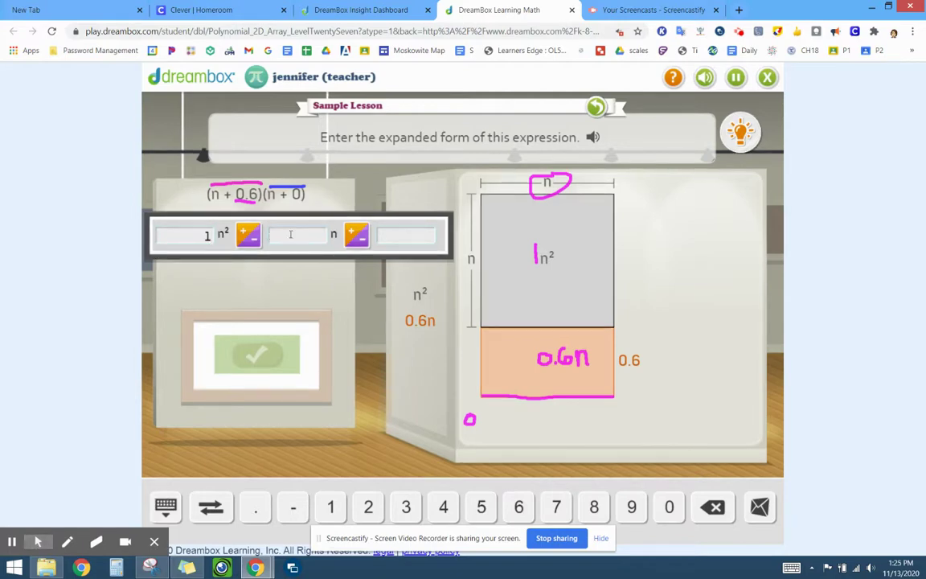
text(0.6)
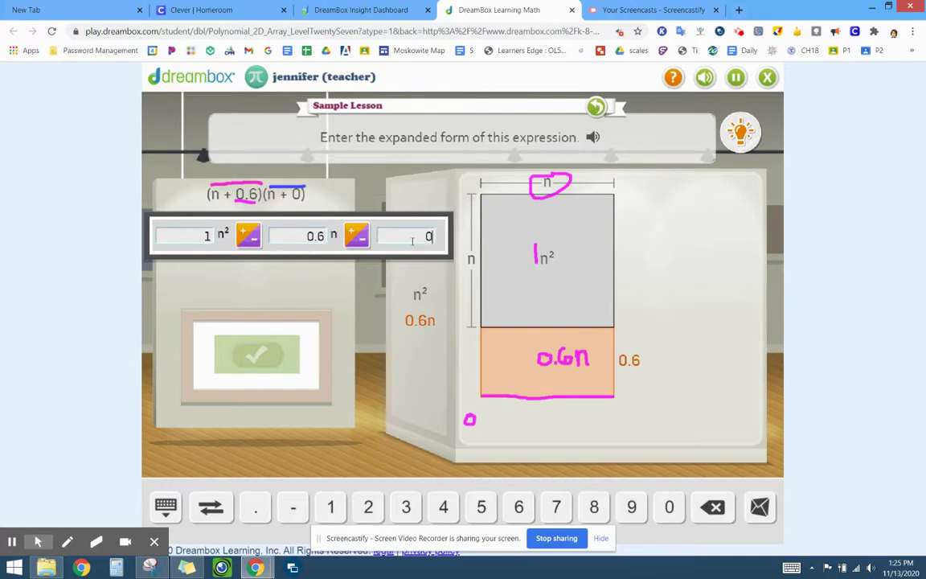
text(0)
key(Tab)
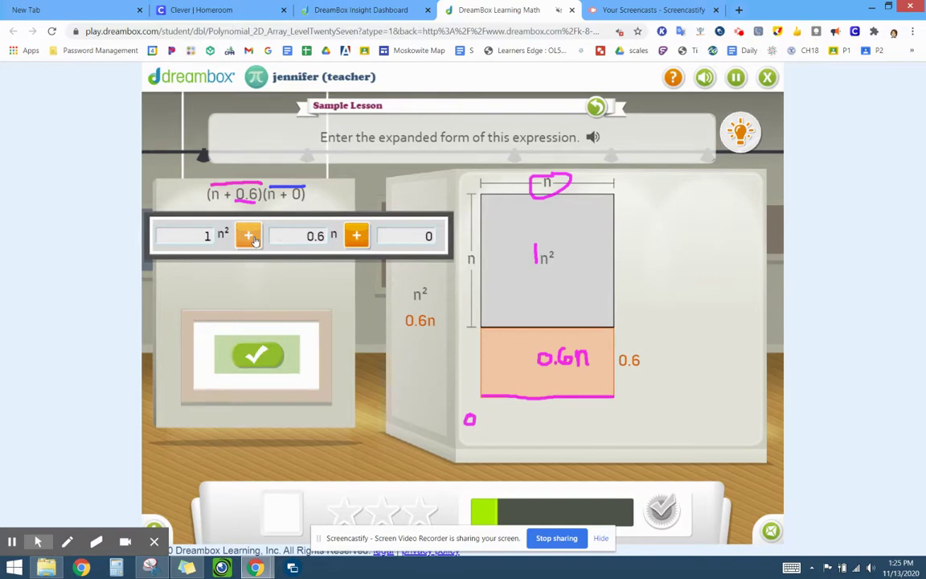
click(266, 364)
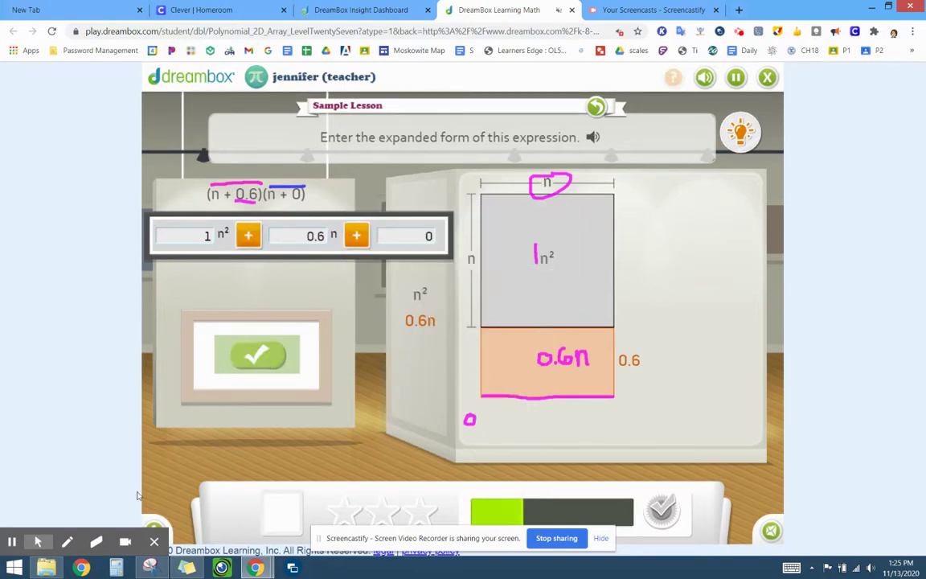
Step: Erase all pen marks from the expression and the array
click(94, 542)
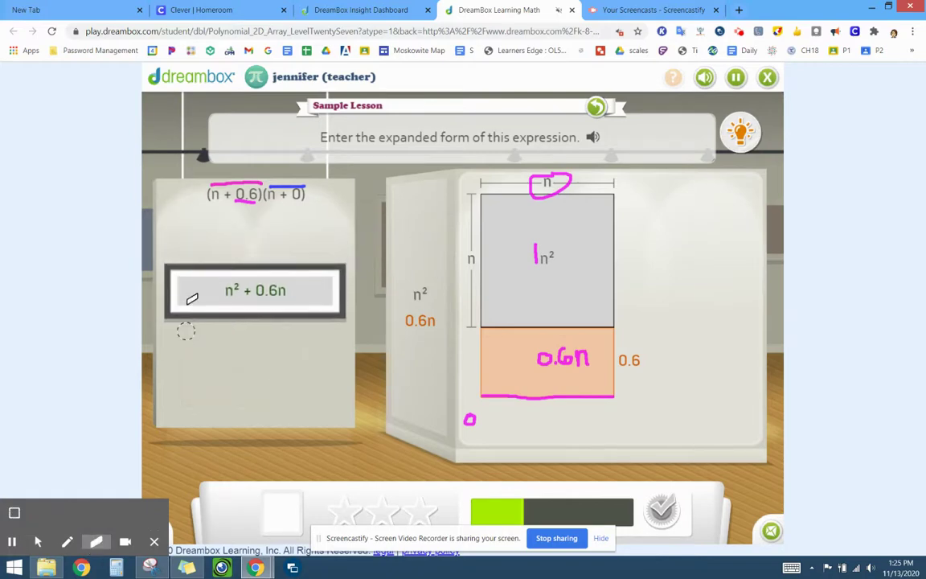
mouse_move(215, 185)
mouse_down()
mouse_move(300, 178)
mouse_move(249, 196)
mouse_move(285, 201)
mouse_up()
mouse_move(517, 179)
mouse_down()
mouse_move(539, 188)
mouse_move(532, 186)
mouse_up()
mouse_move(544, 229)
mouse_down()
mouse_move(533, 265)
mouse_move(554, 356)
mouse_move(598, 355)
mouse_up()
mouse_move(507, 384)
mouse_down()
mouse_move(483, 392)
mouse_move(471, 417)
mouse_move(615, 390)
mouse_move(546, 363)
mouse_up()
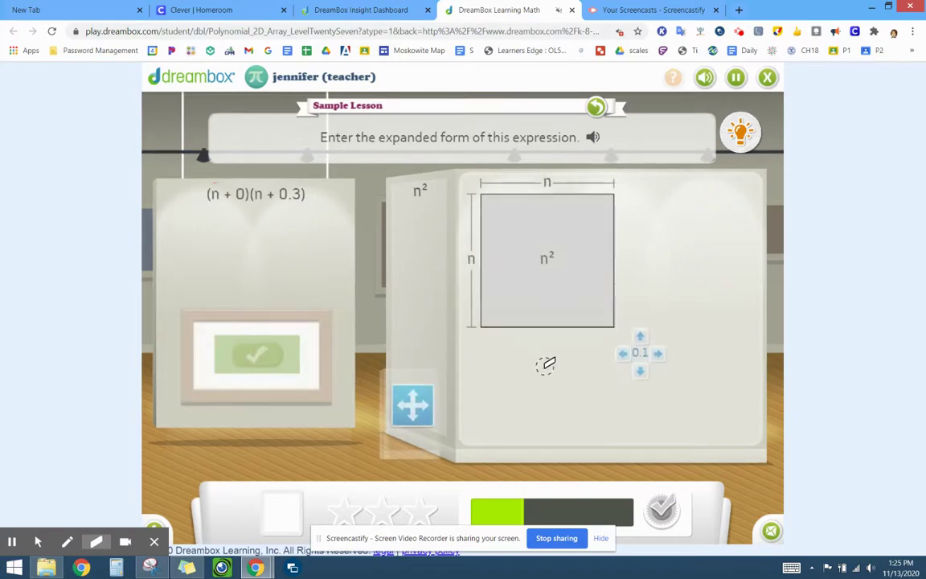
click(38, 541)
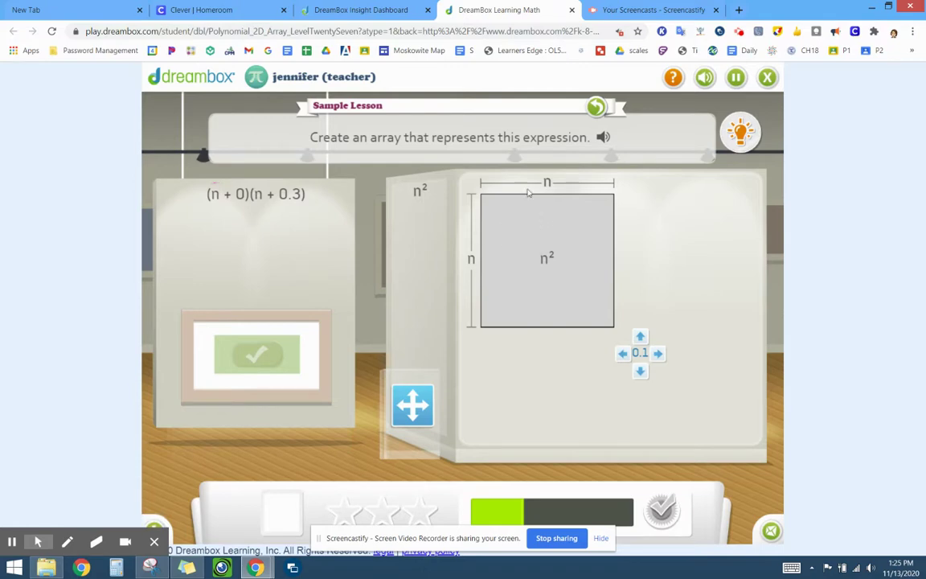
Step: Replace the stray bottom row with a 0.3-wide column right of the n² square, and check it
click(642, 373)
click(643, 384)
click(642, 396)
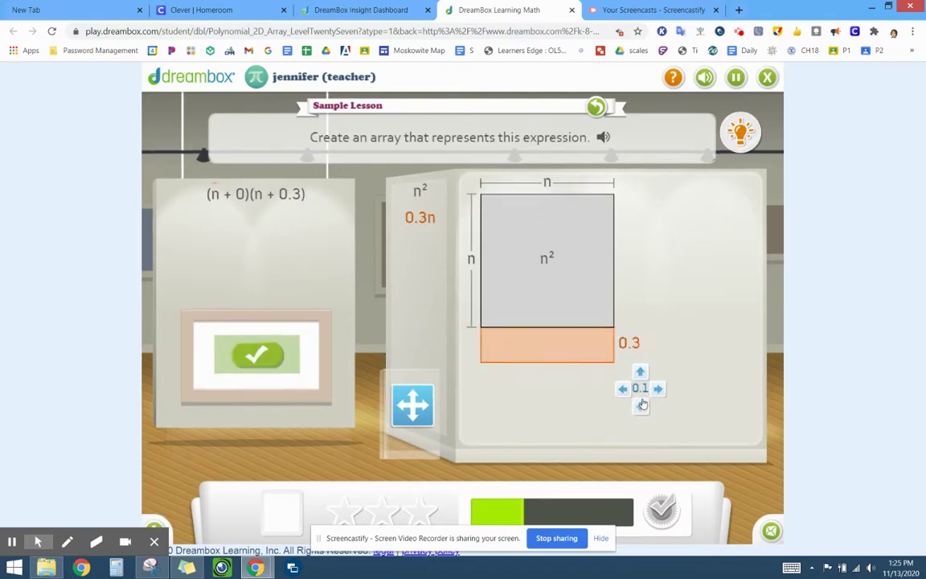
click(643, 371)
click(643, 361)
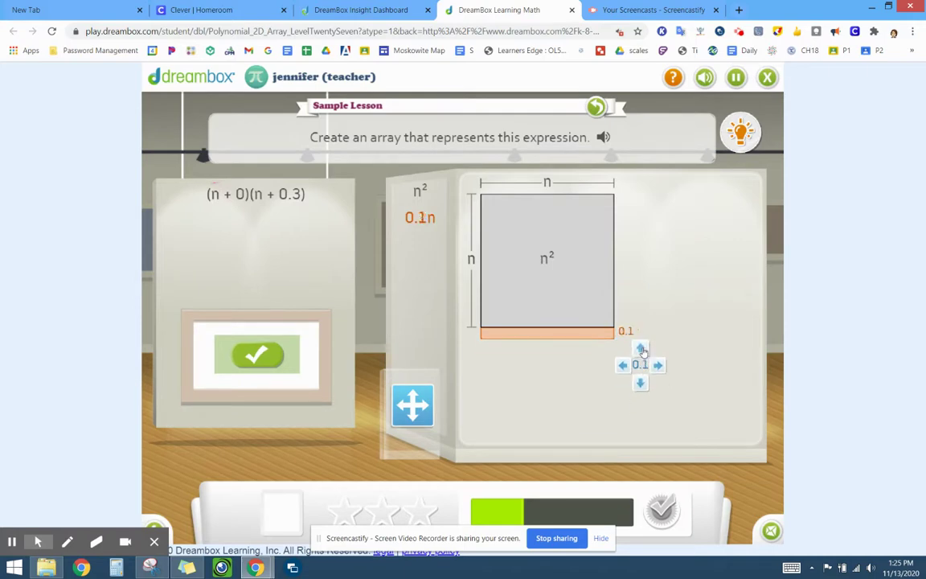
click(640, 350)
click(657, 354)
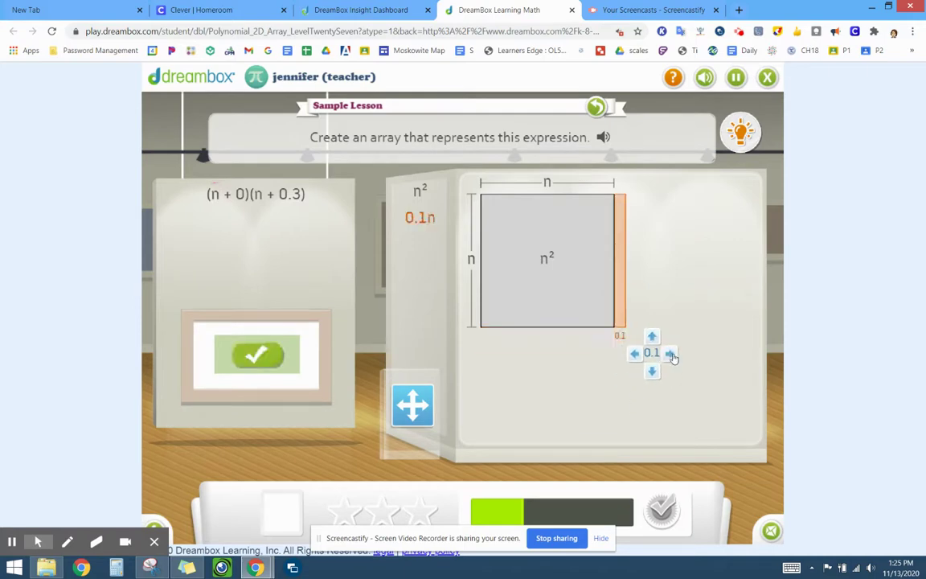
click(671, 354)
click(680, 355)
click(691, 354)
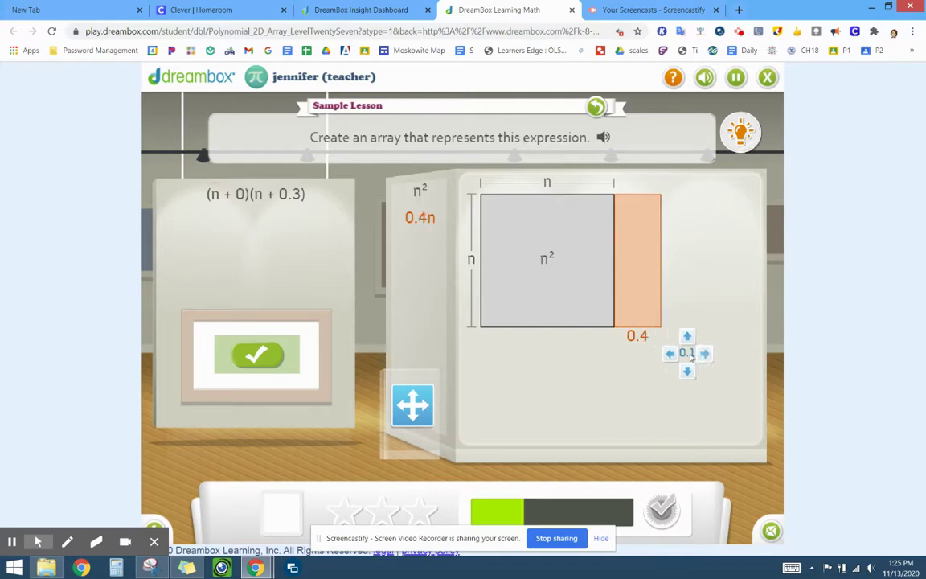
click(670, 354)
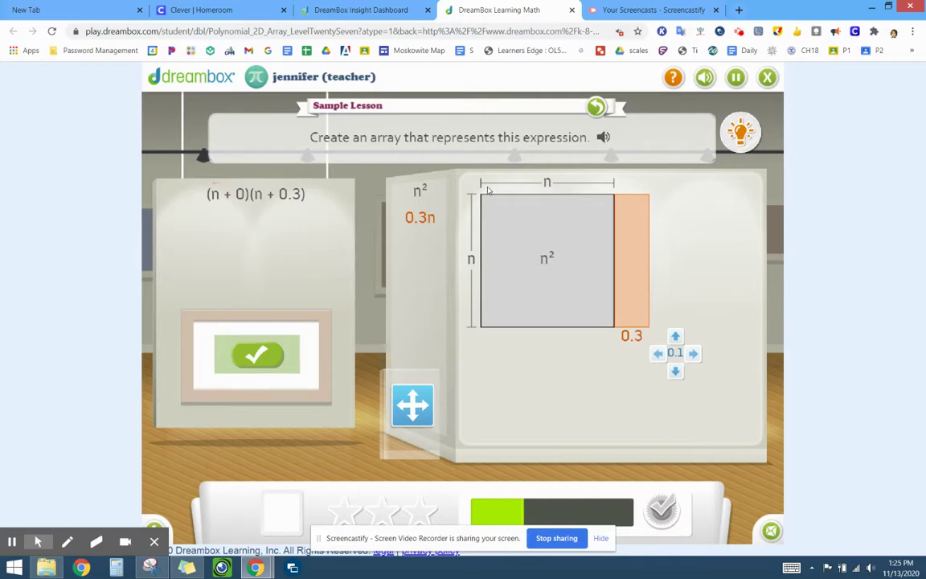
click(253, 347)
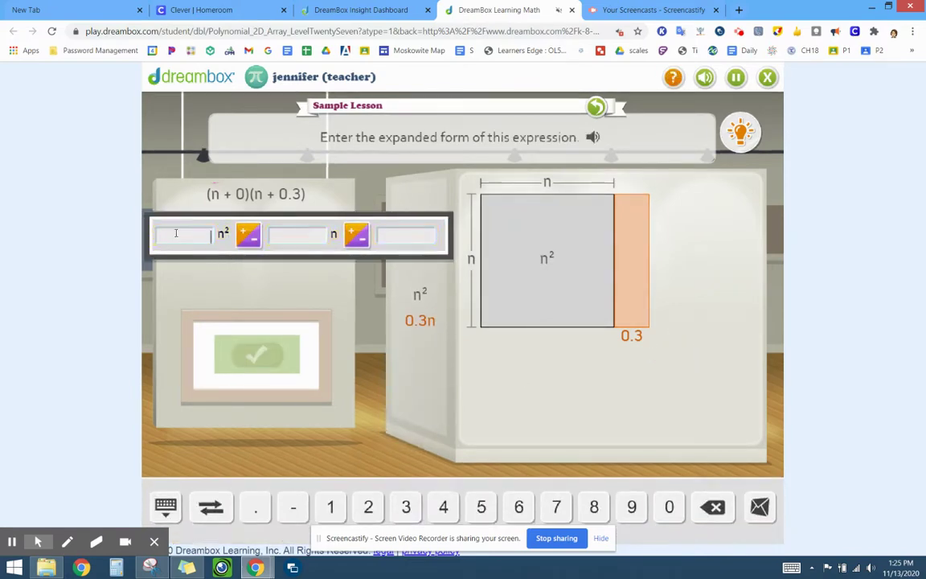
Step: Set the signs to plus, complete 1n² + 0.3n + 0, and submit it
click(249, 238)
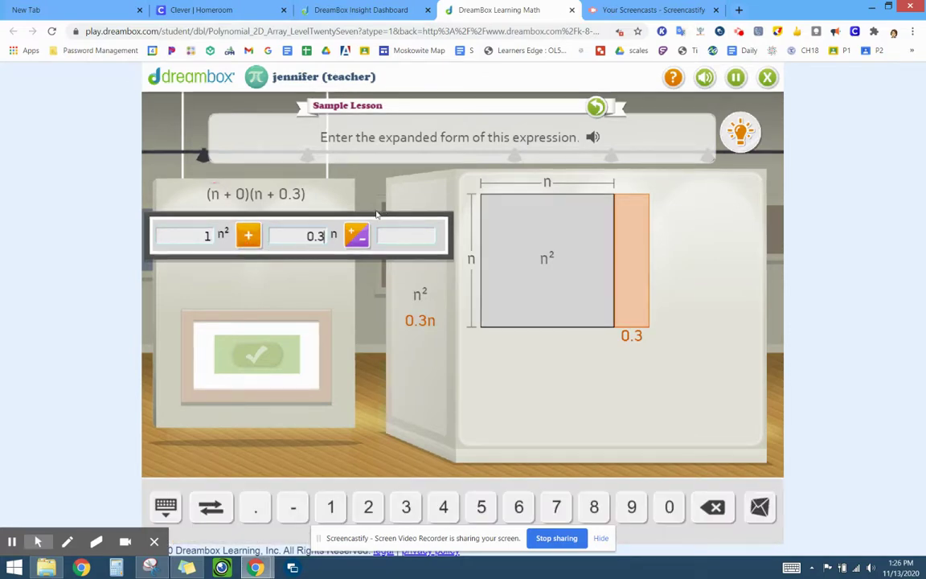
click(393, 235)
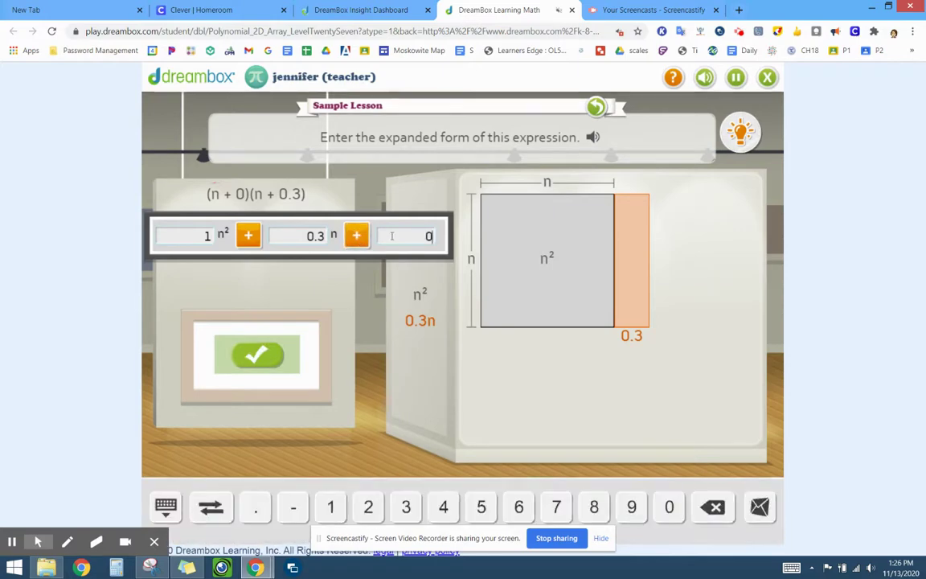
click(274, 351)
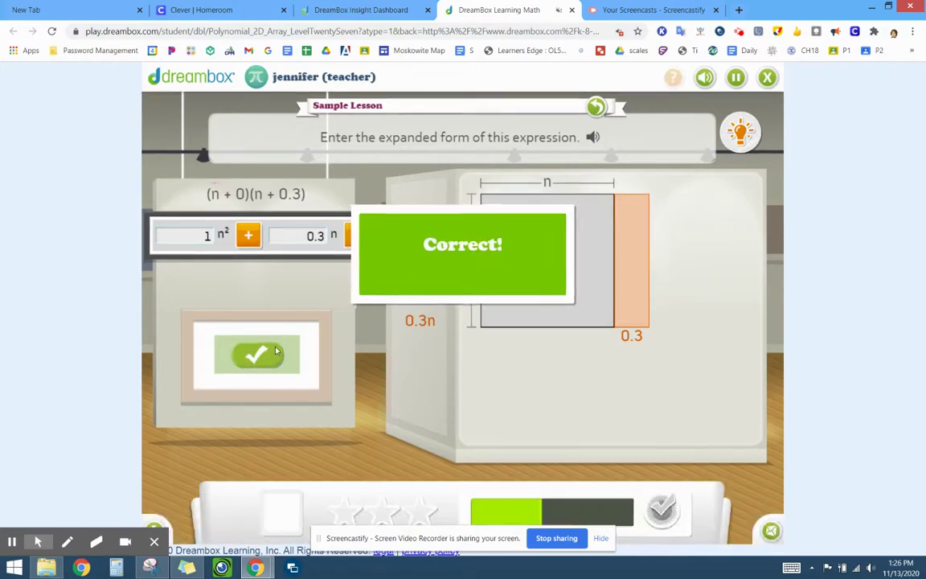